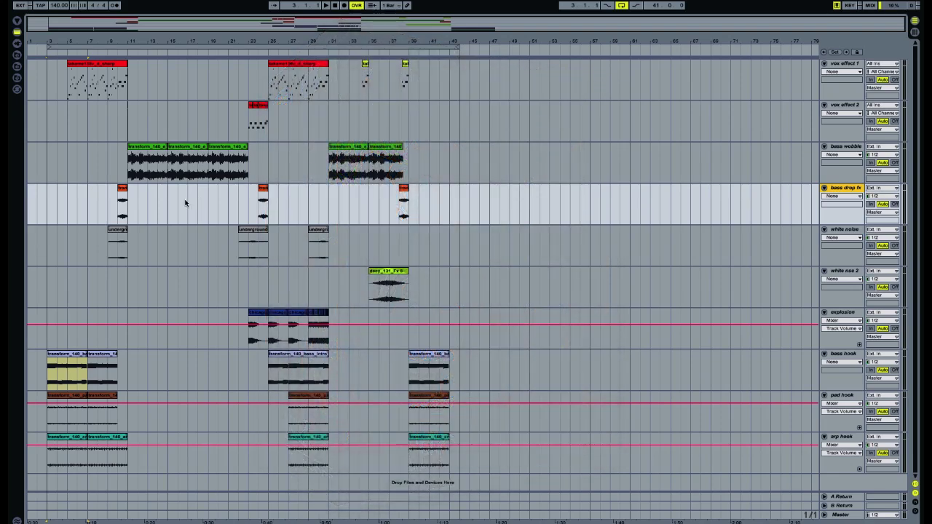
Select the first bass hook clip and play the arrangement from there
left_click(73, 357)
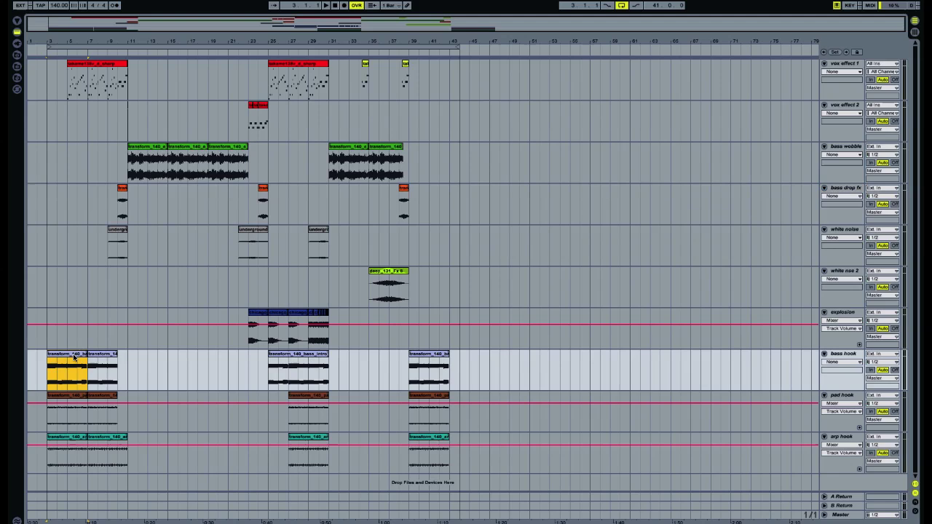
key("space")
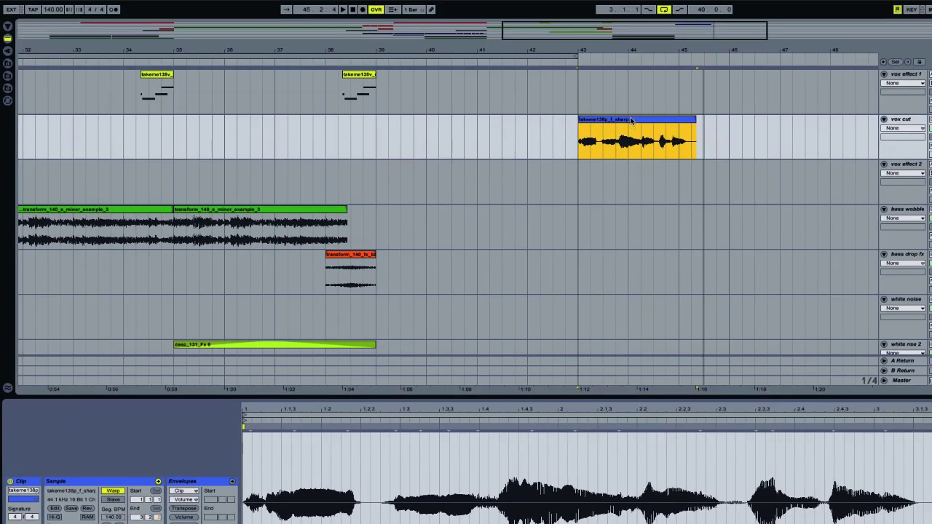
Set up Slice to New MIDI Track for the vocal clip: 1/8 Note slices, Built-in preset
right_click(622, 136)
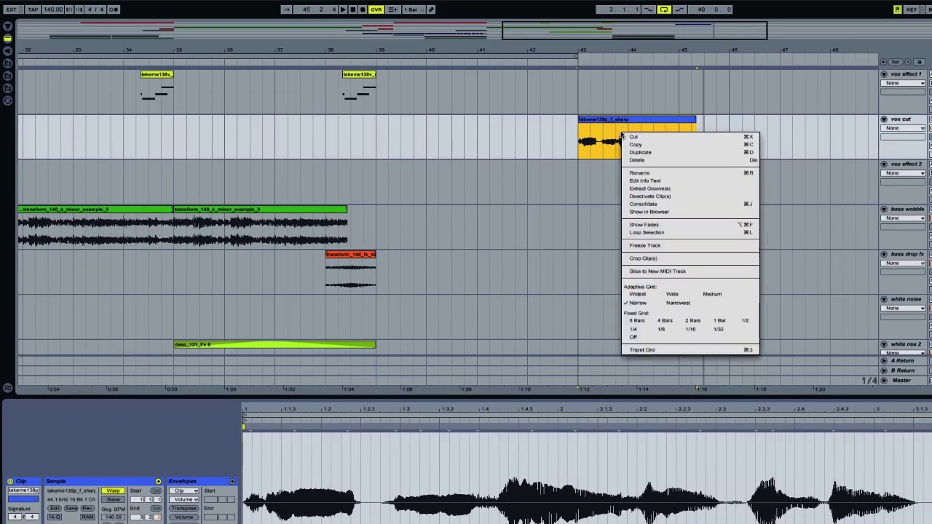
left_click(642, 272)
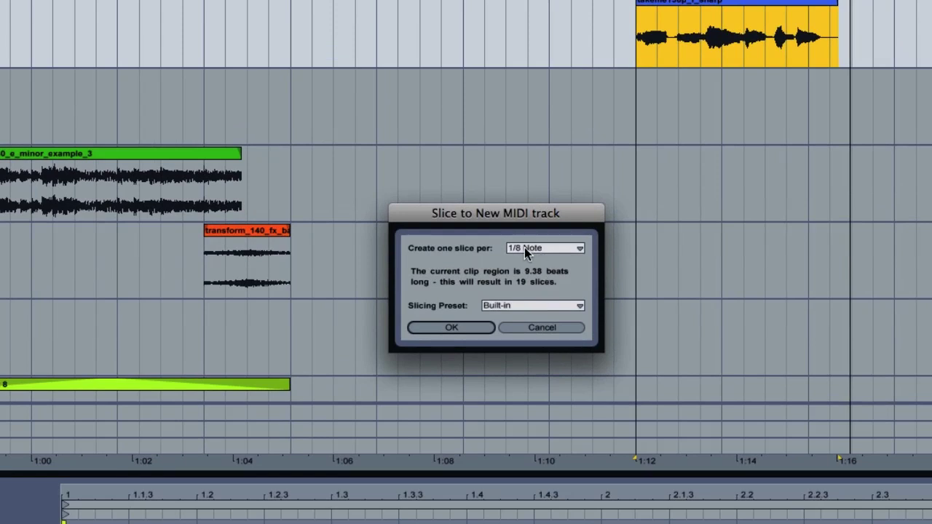
left_click(525, 248)
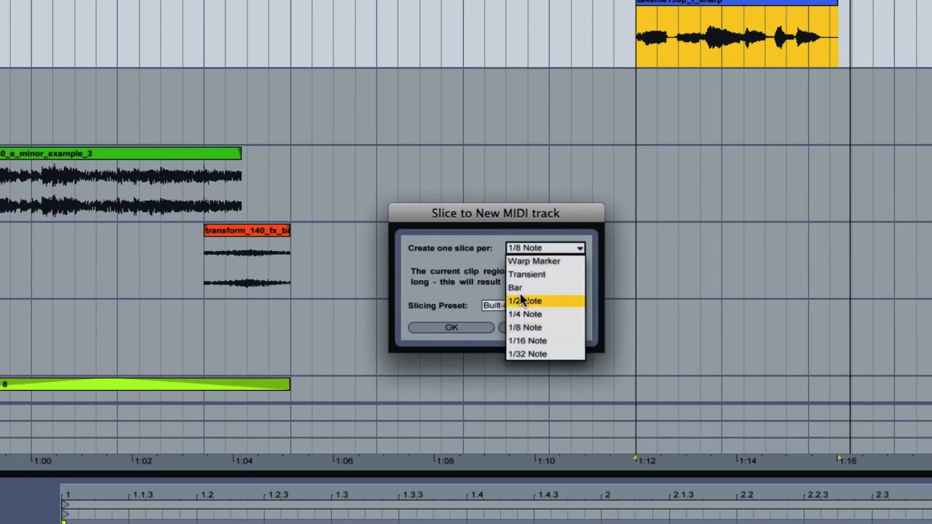
left_click(543, 327)
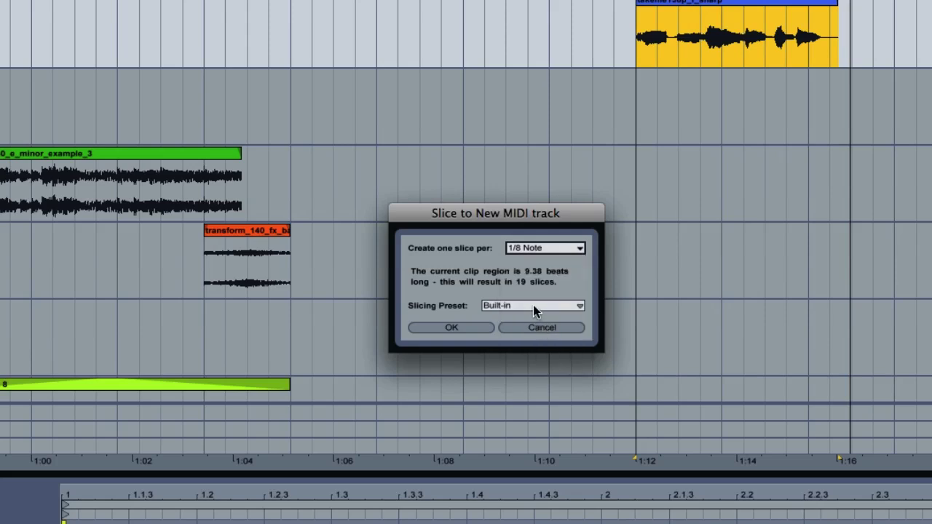
left_click(533, 309)
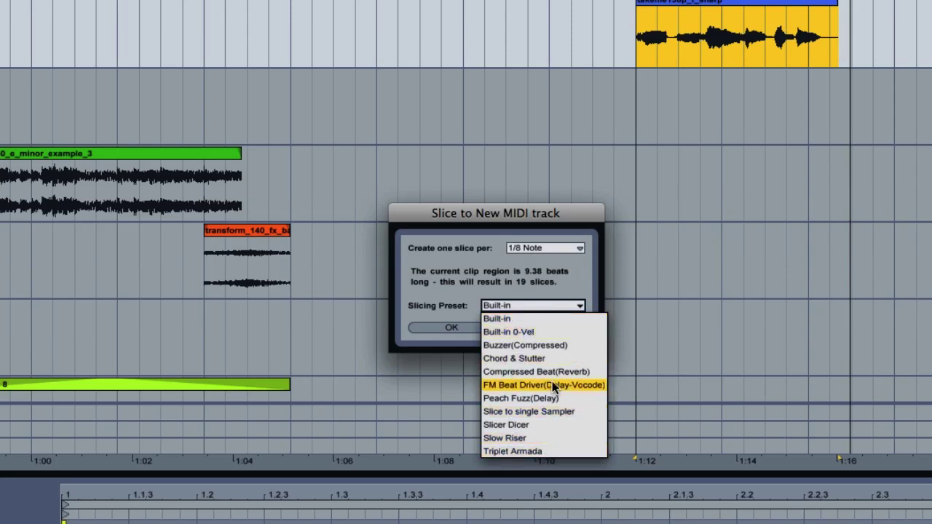
left_click(507, 318)
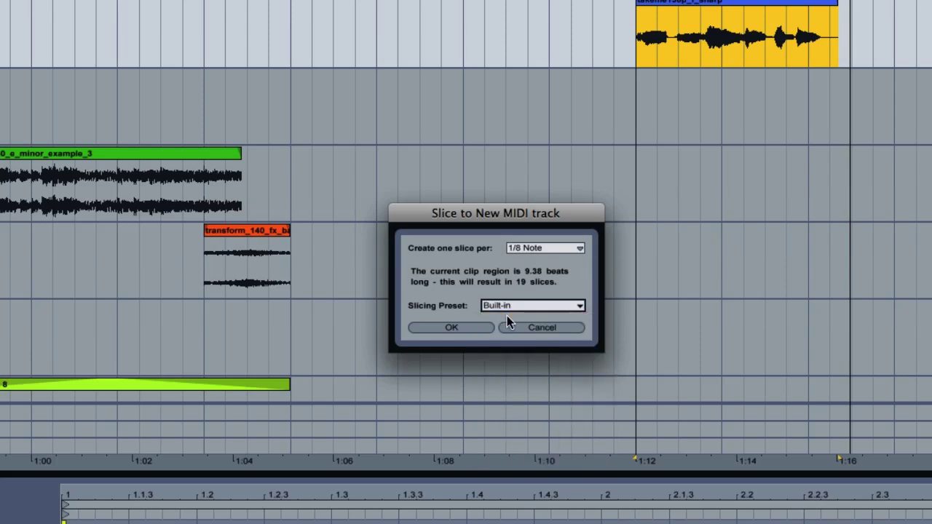
Confirm slicing the vocal to a new MIDI track and open the sliced clip's notes
left_click(451, 328)
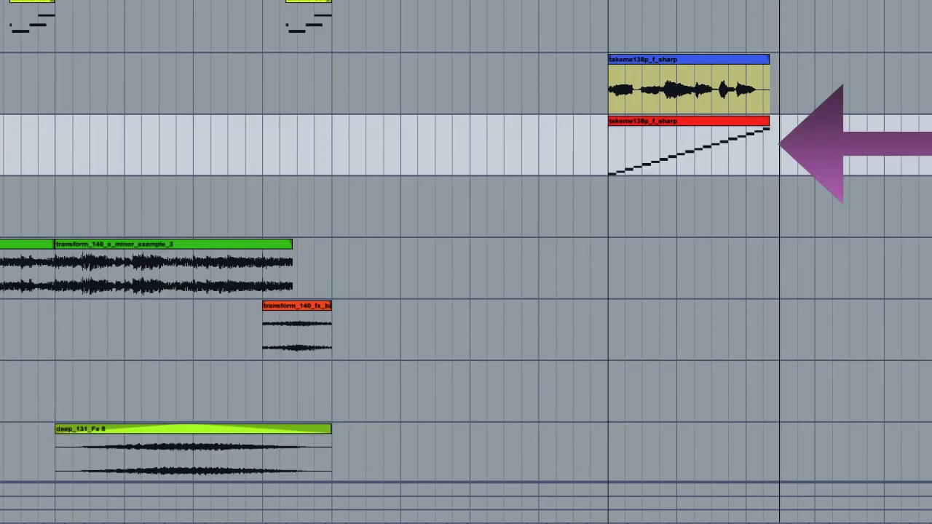
double_click(659, 125)
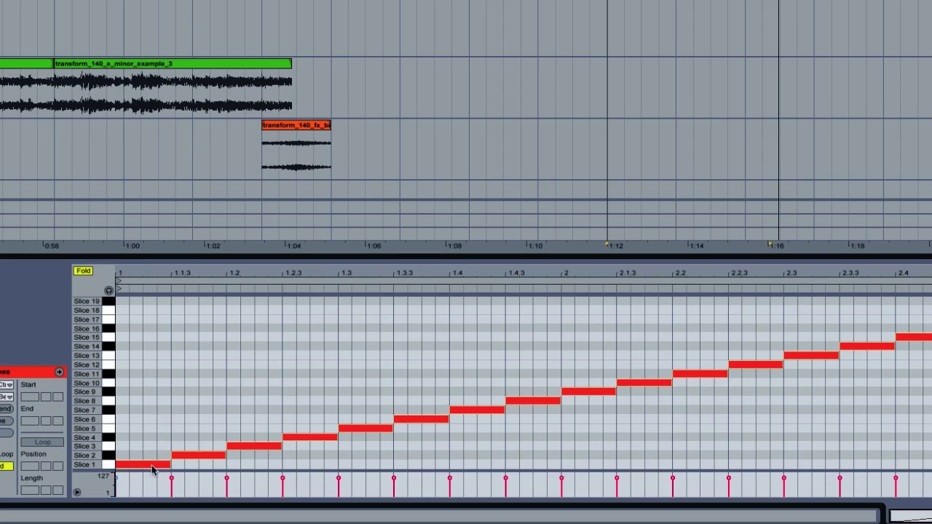
Move the first note to Slice 6 and the 1.2.3 note to Slice 9. Replace the 1.3.3 note with short Slice 8 and Slice 7 stutters
left_click_drag(153, 467, 156, 425)
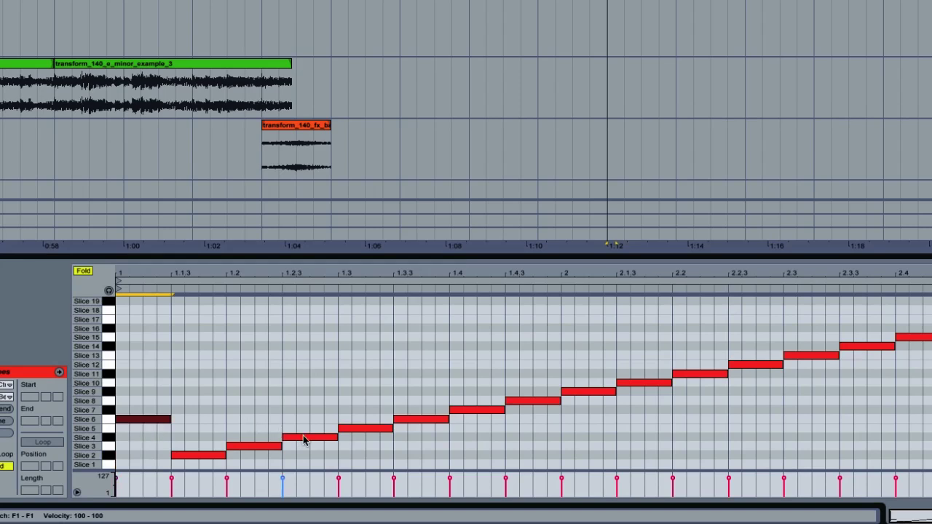
left_click_drag(308, 437, 307, 397)
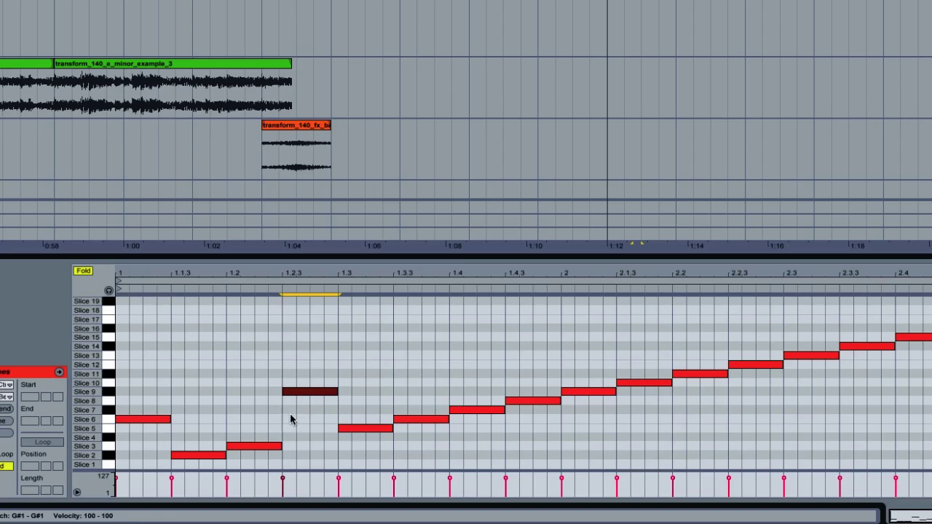
left_click_drag(427, 422, 429, 415)
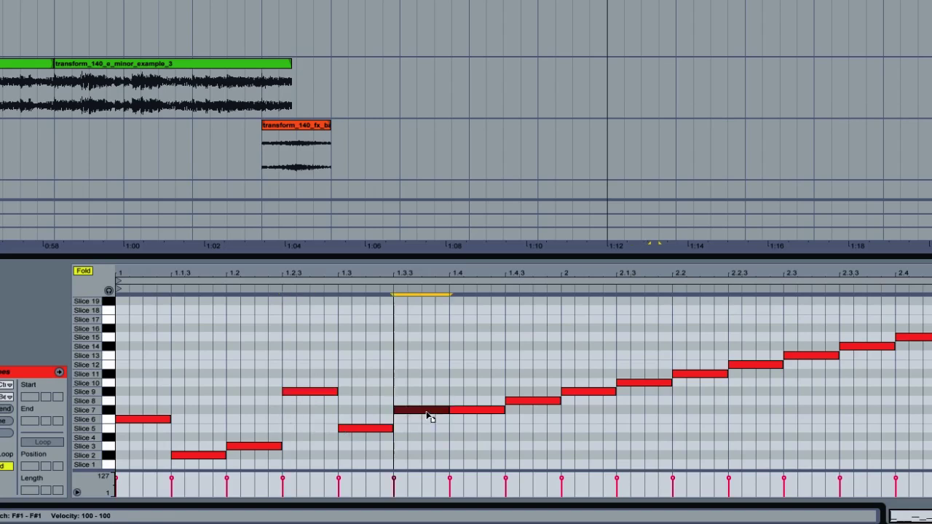
key("Delete")
double_click(396, 402)
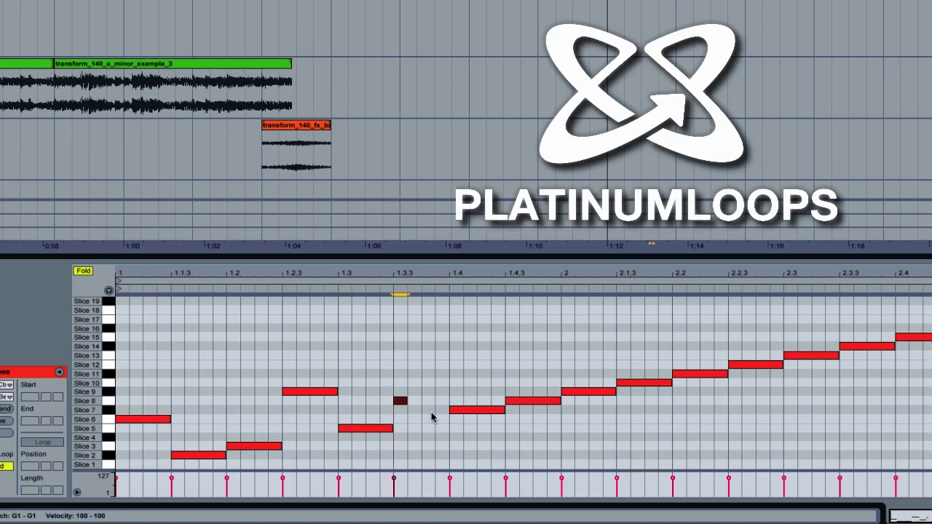
double_click(430, 411)
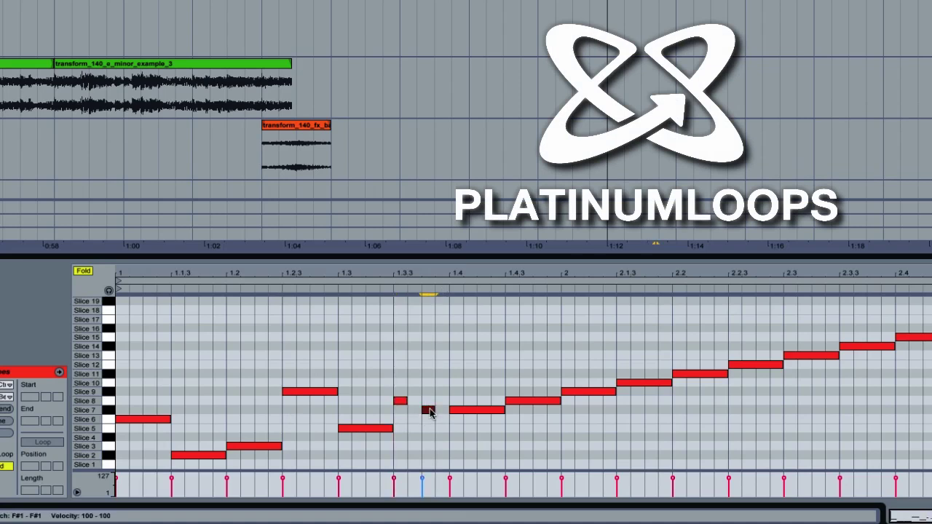
left_click(437, 412)
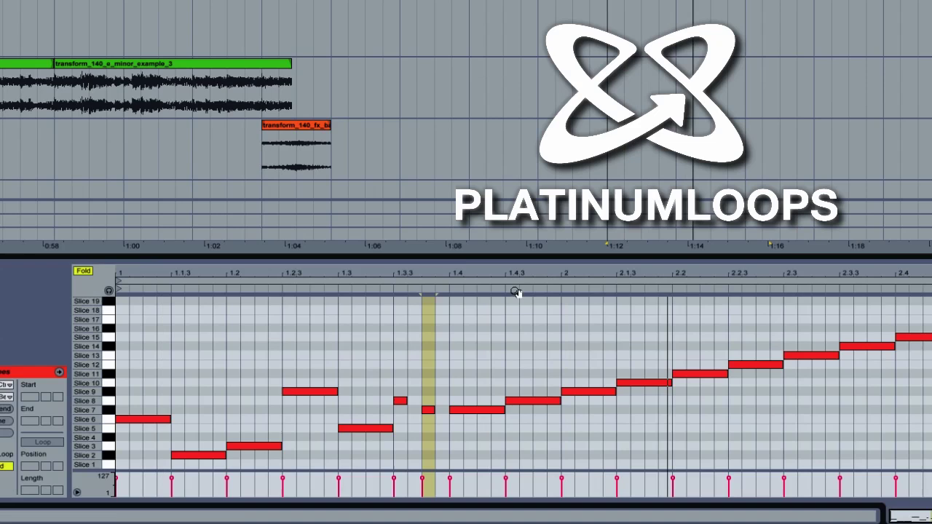
Move the 1.4.3 note to Slice 11 and the 2.2.3 note to Slice 14, leaving 1.2.3 on Slice 9
left_click(520, 402)
left_click_drag(520, 402, 520, 429)
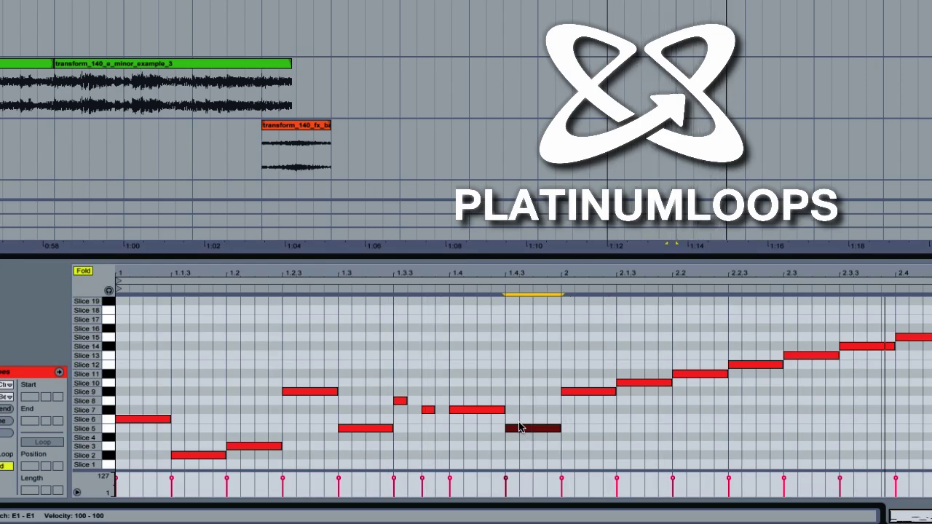
left_click(520, 404)
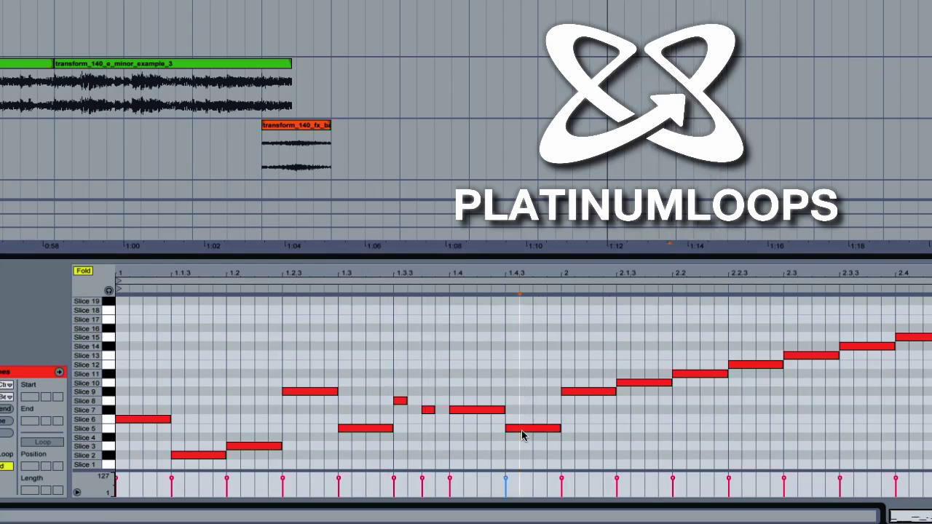
left_click_drag(520, 431, 519, 380)
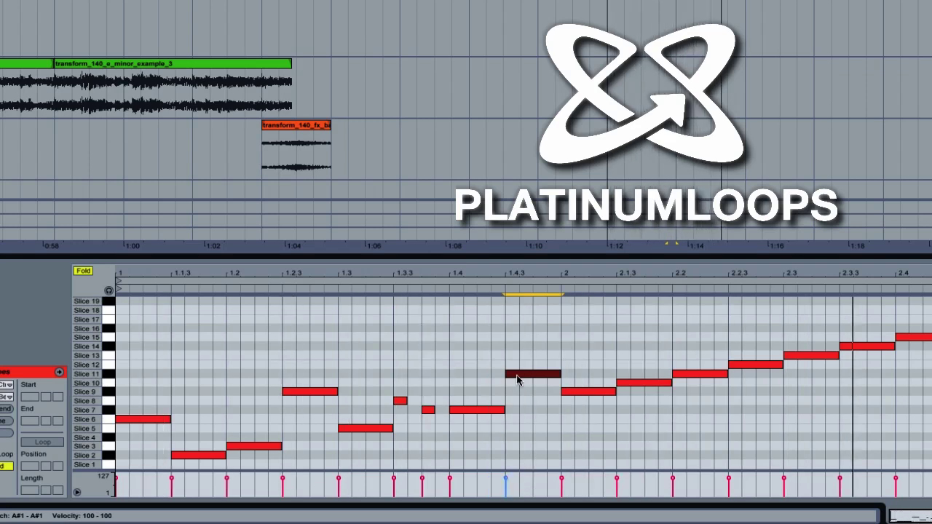
left_click(692, 376)
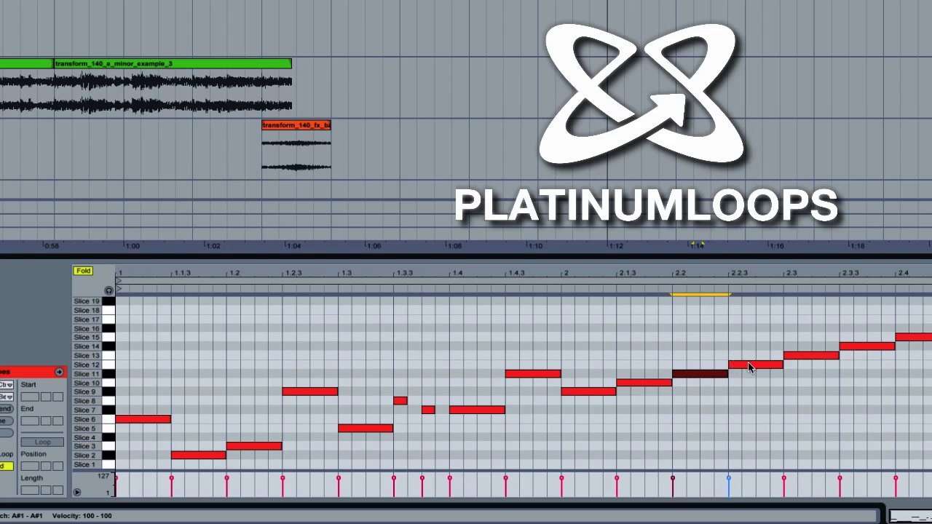
left_click_drag(750, 368, 749, 392)
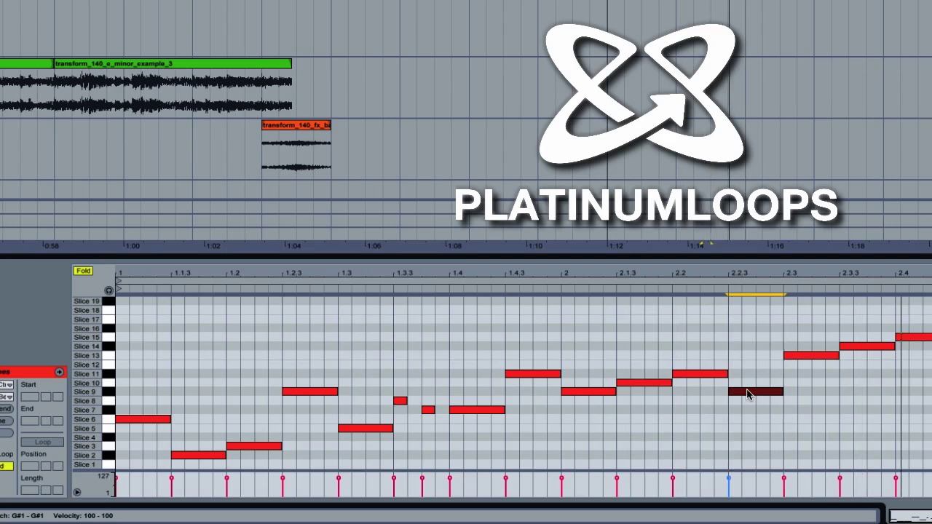
left_click_drag(750, 394, 751, 348)
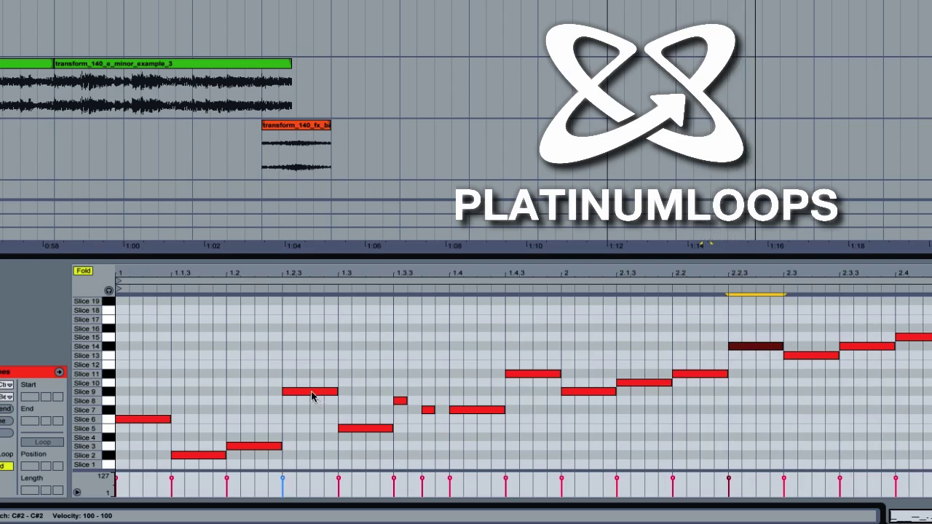
left_click_drag(315, 397, 315, 410)
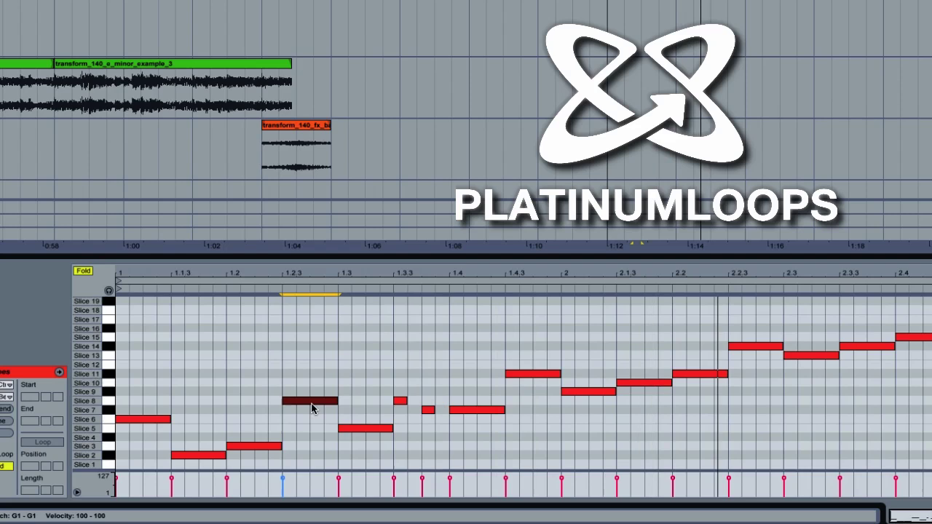
left_click_drag(311, 403, 316, 391)
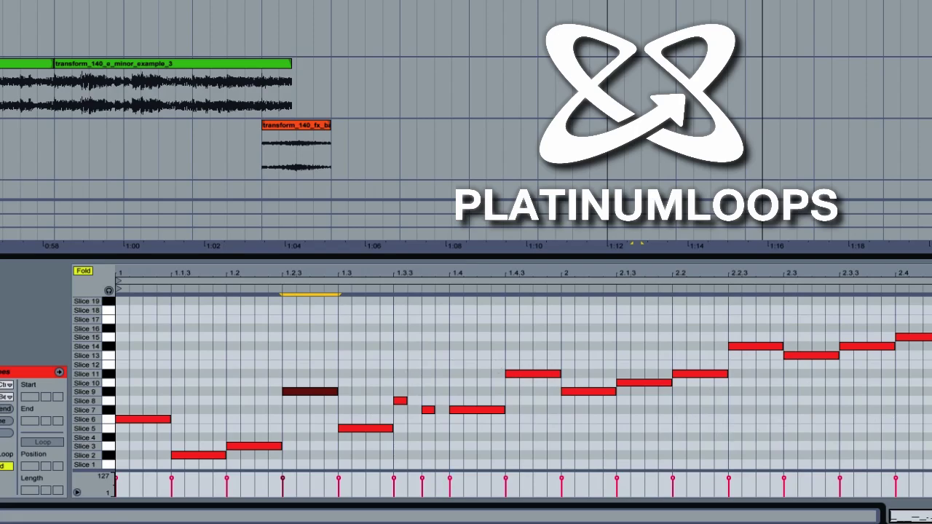
Add the Auto-Tune EFX plug-in to the sliced vocal track's device chain
key("shift+Tab")
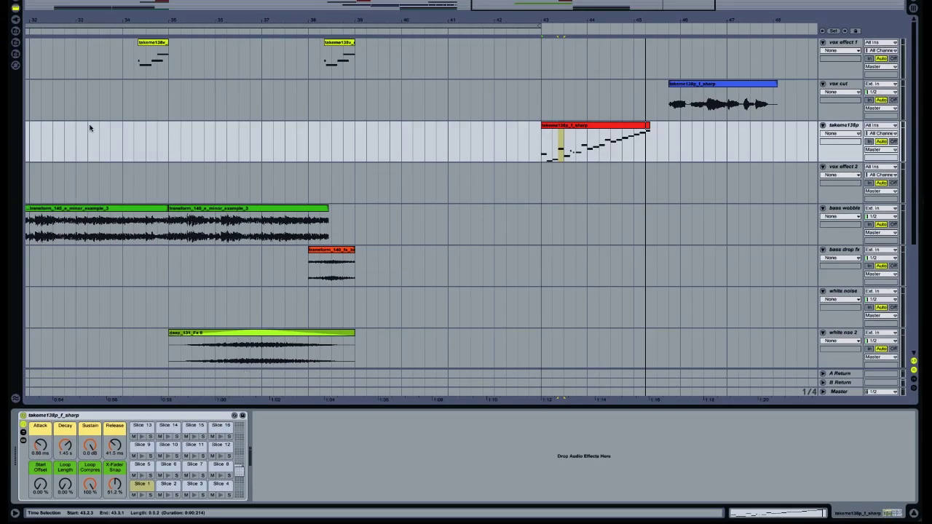
left_click(16, 17)
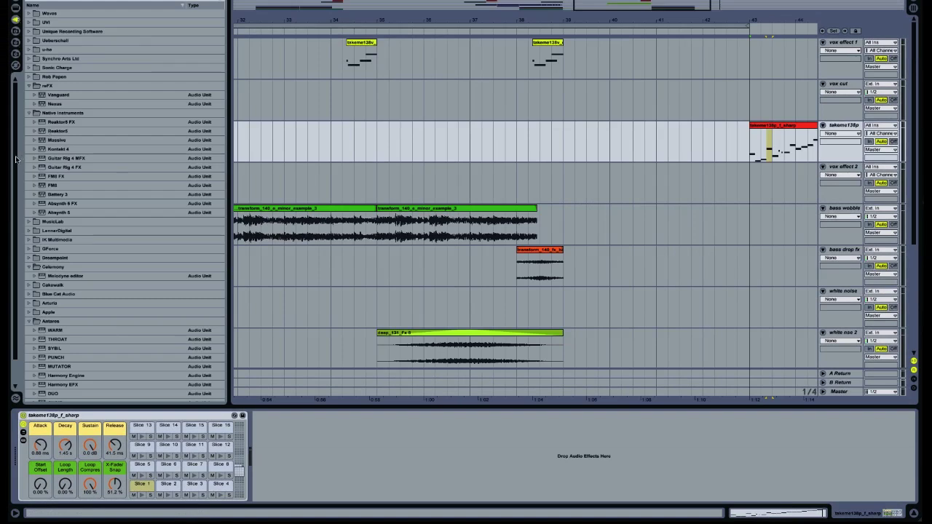
scroll(17, 159, "down", 2)
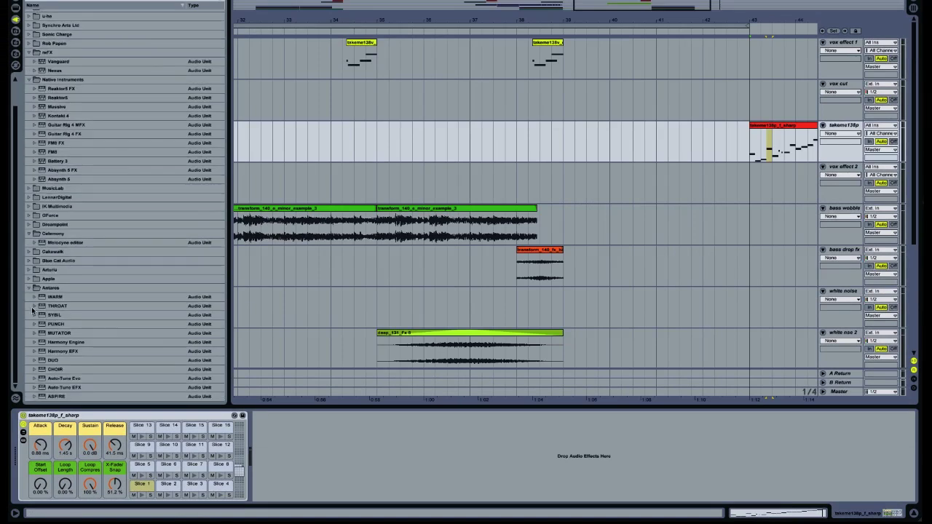
left_click(59, 389)
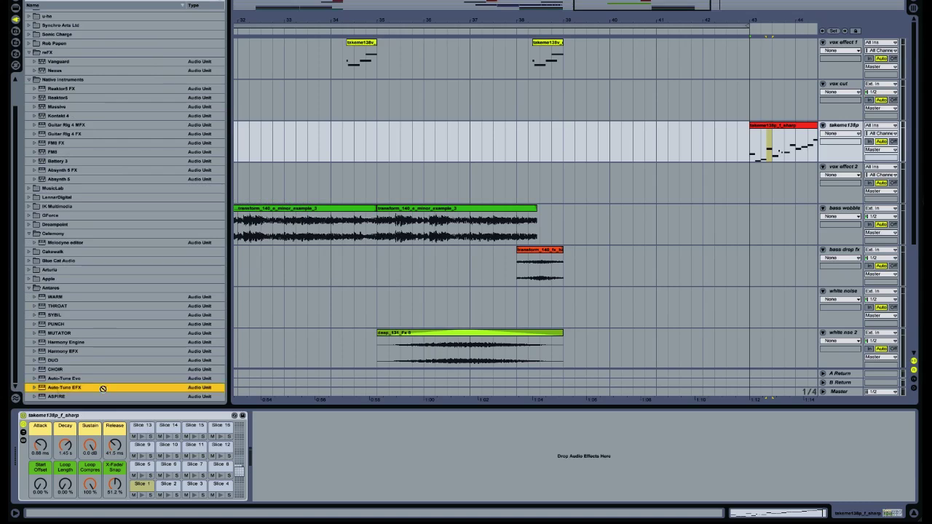
left_click_drag(103, 389, 319, 457)
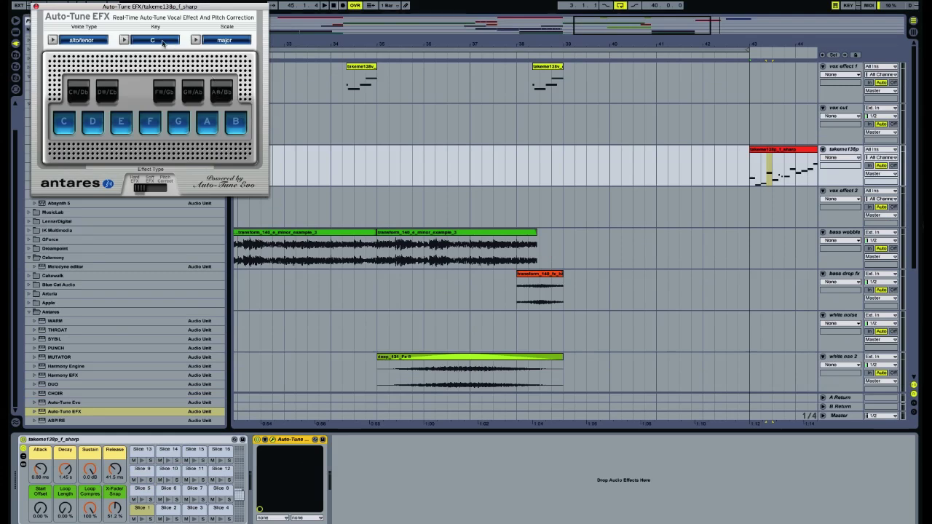
Set Auto-Tune EFX to G minor, play from bar 43, and select the takeme138p clip
left_click(163, 43)
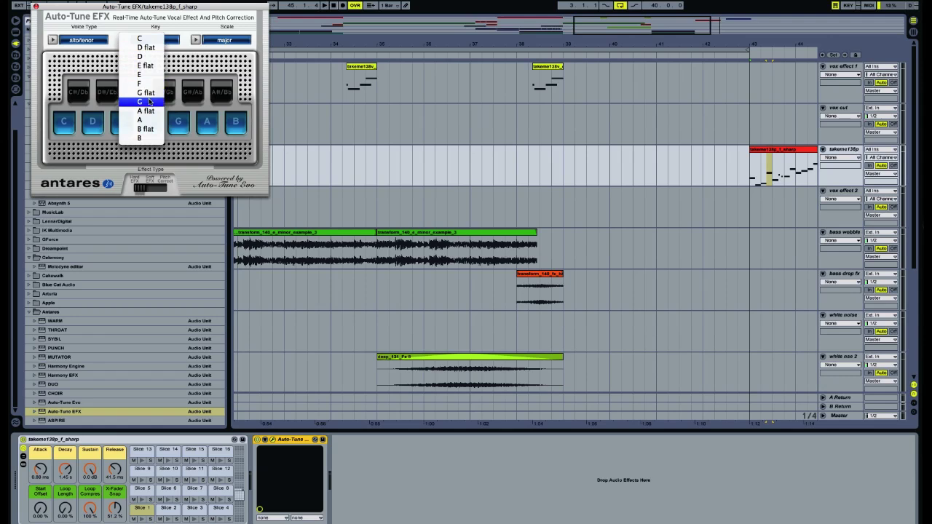
left_click(149, 102)
left_click(222, 39)
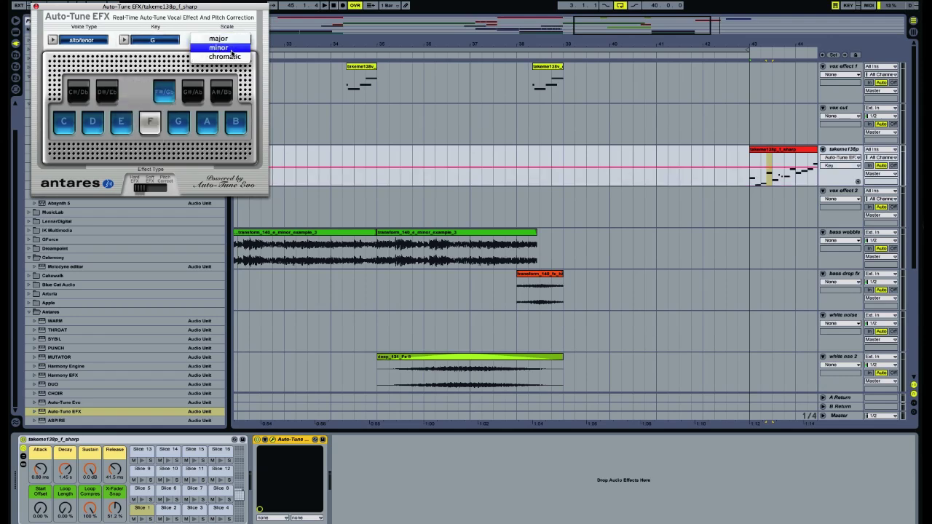
left_click(229, 48)
key("space")
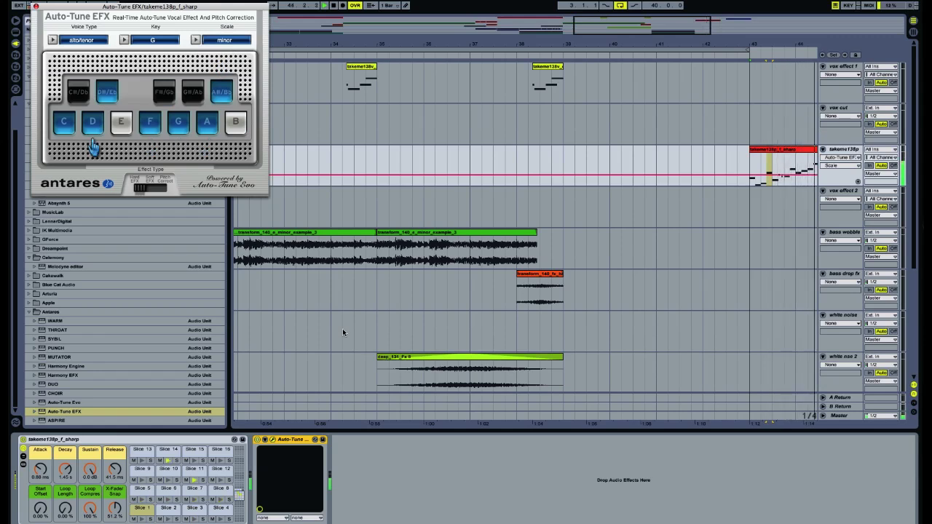
left_click(777, 151)
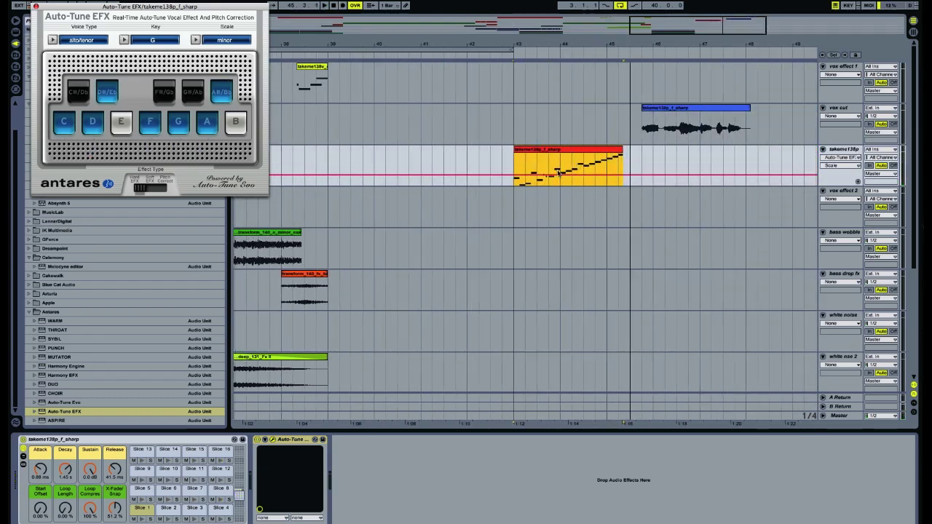
Open the takeme138p clip's slice notes and switch the editor to its envelopes
double_click(560, 163)
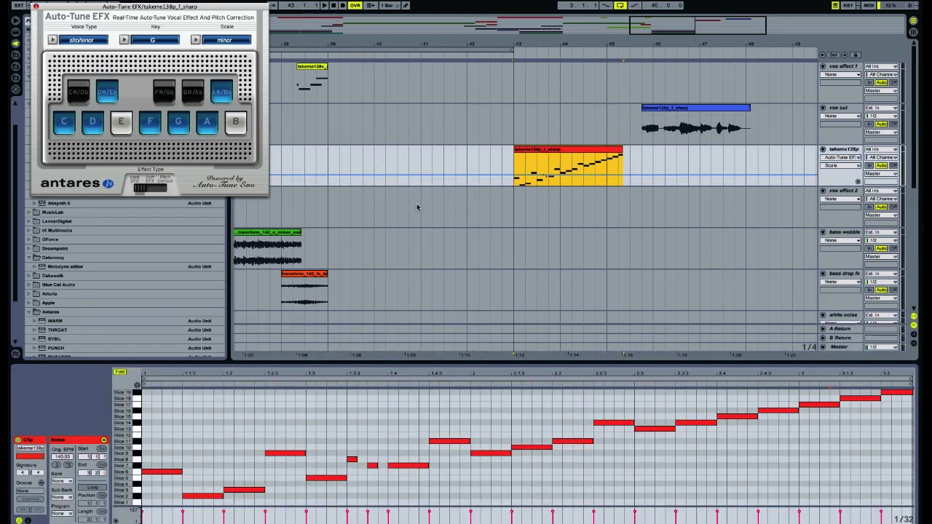
left_click(458, 442)
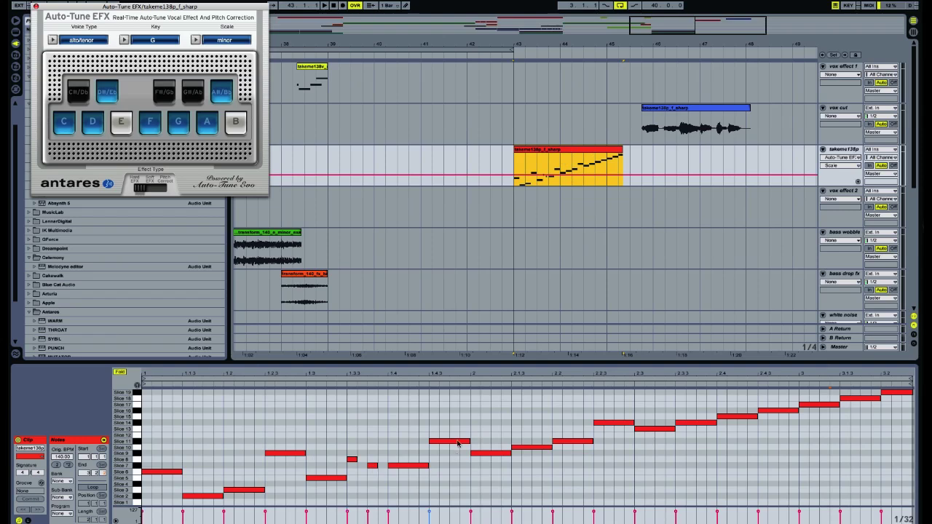
left_click(28, 521)
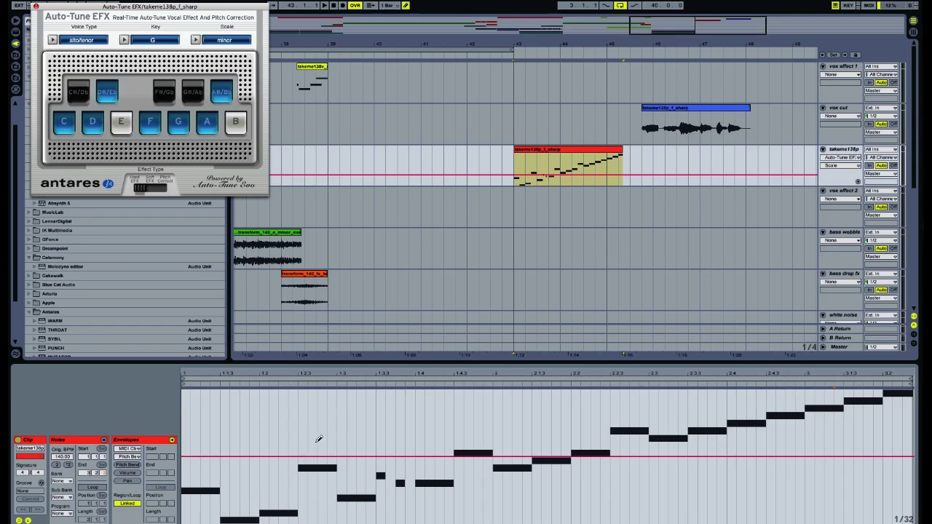
During playback, draw pitch-bend spikes up near 1.2.3 and 2.1.3, and a dip near 2.3
key("space")
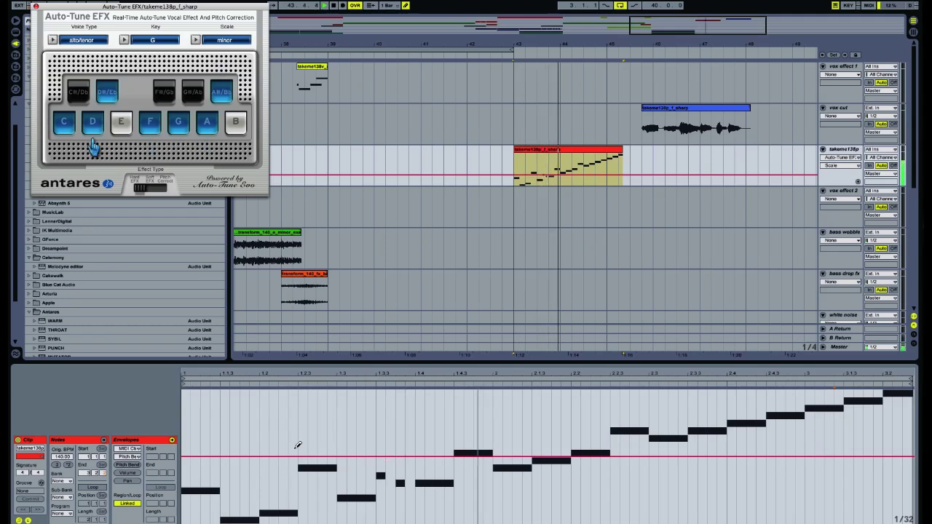
left_click_drag(283, 447, 293, 400)
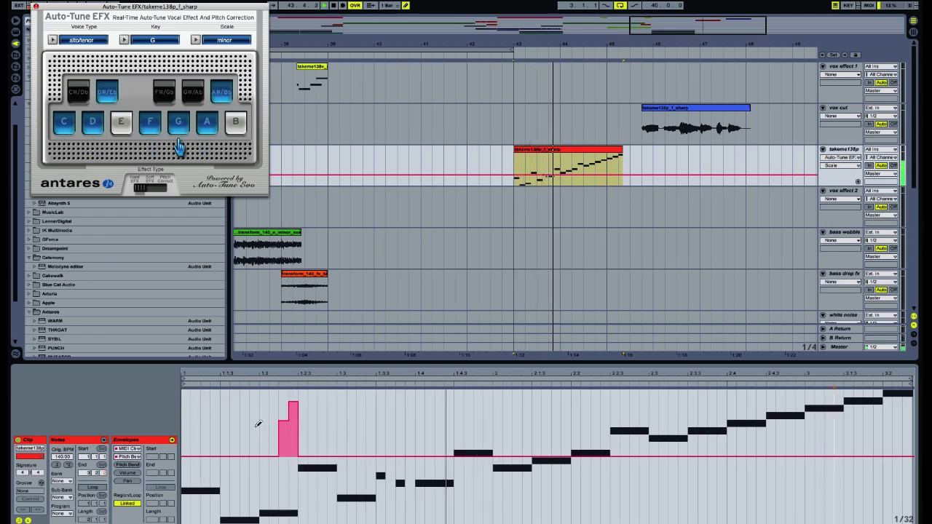
left_click_drag(240, 448, 252, 401)
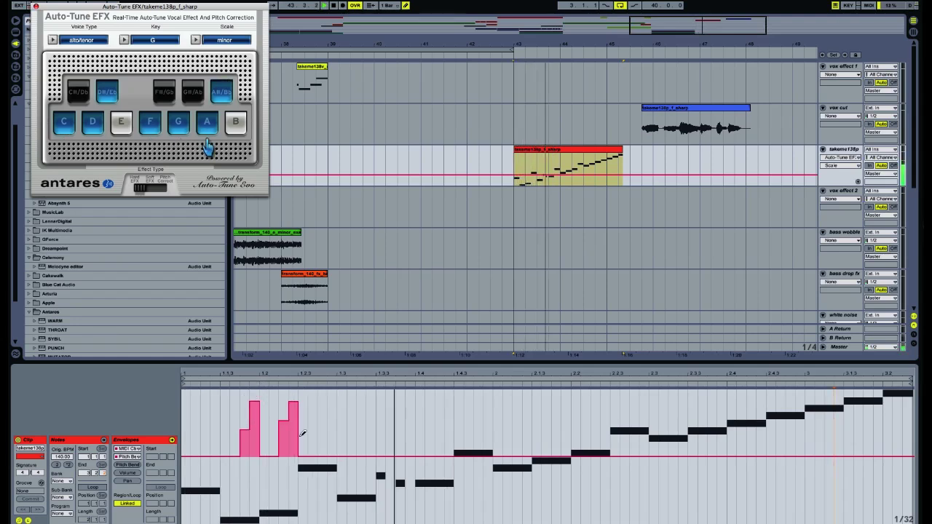
left_click_drag(279, 455, 292, 455)
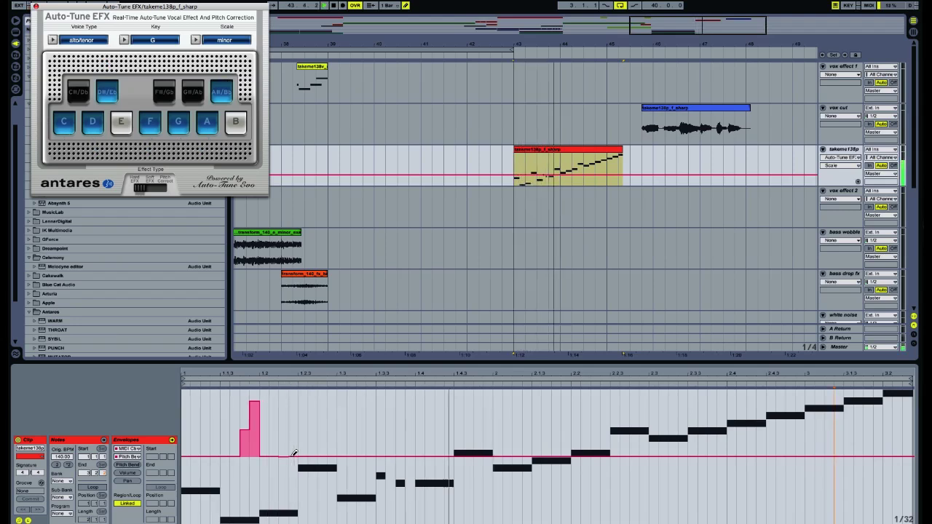
left_click(235, 445)
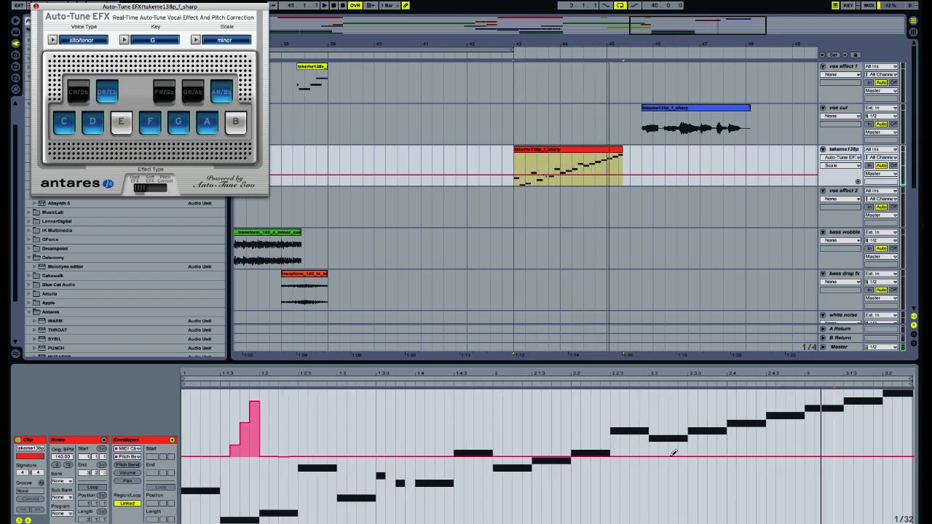
left_click_drag(675, 451, 689, 495)
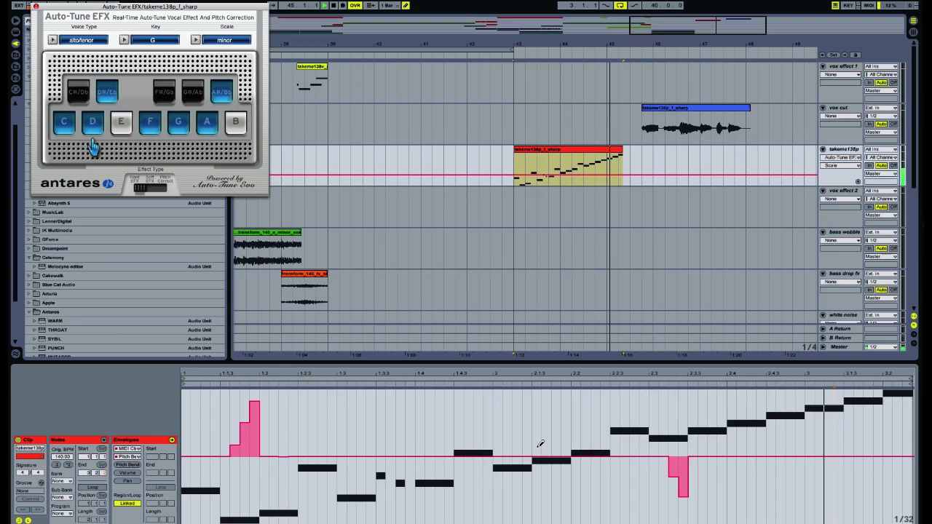
left_click_drag(529, 441, 534, 414)
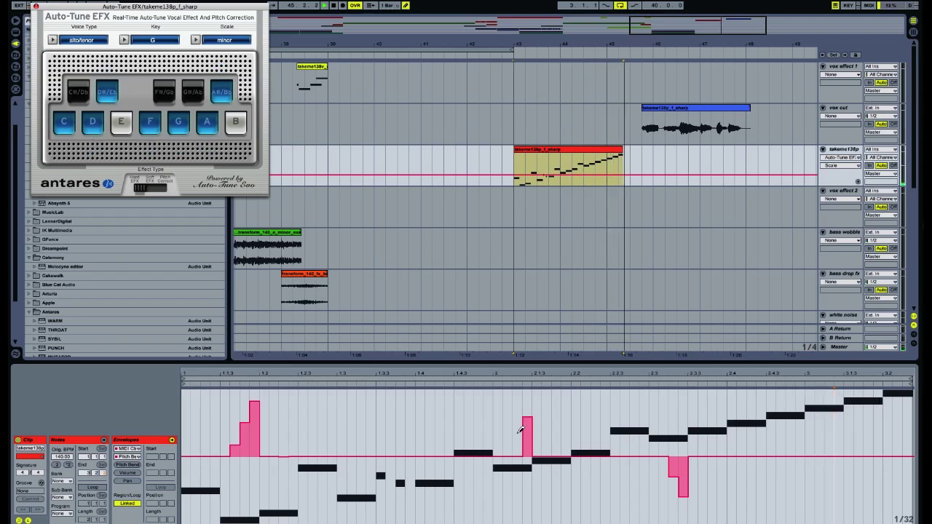
left_click(518, 433)
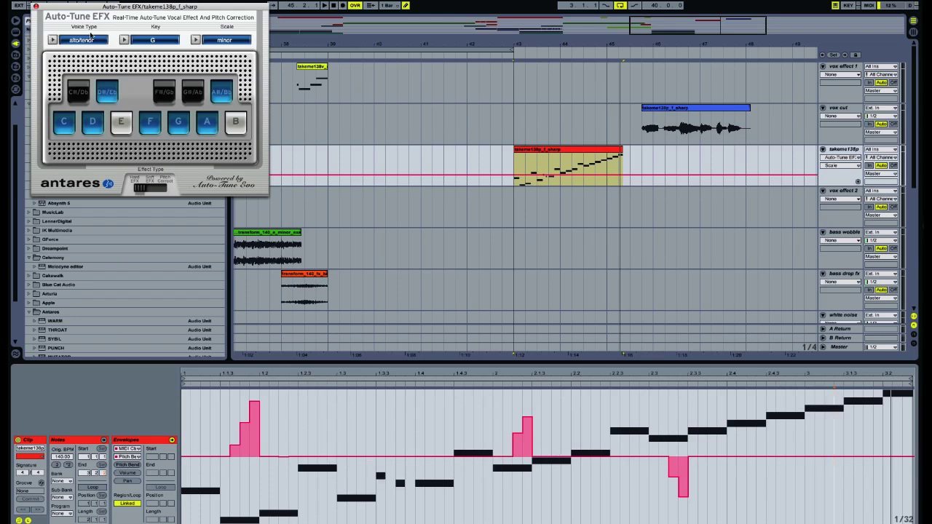
Close Auto-Tune, copy the first vox effect clip to bar 51, and open the copy
left_click(35, 6)
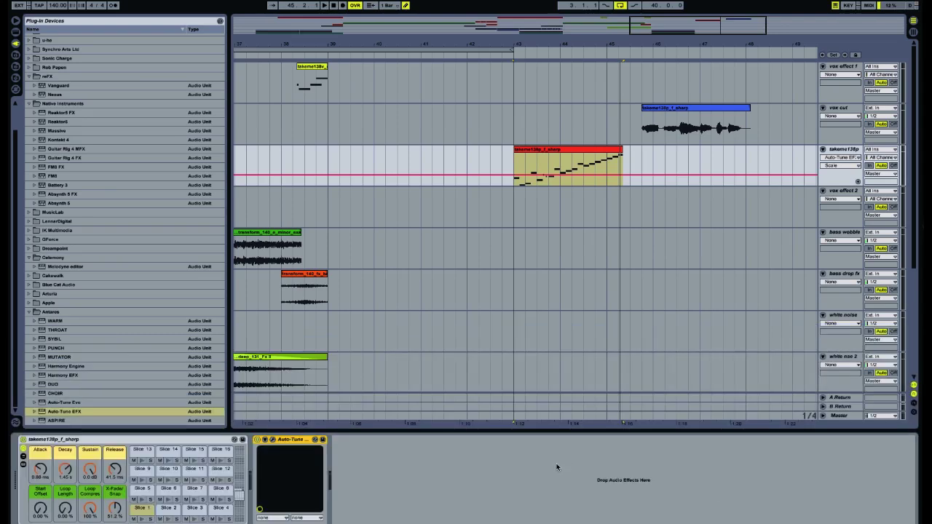
left_click(16, 30)
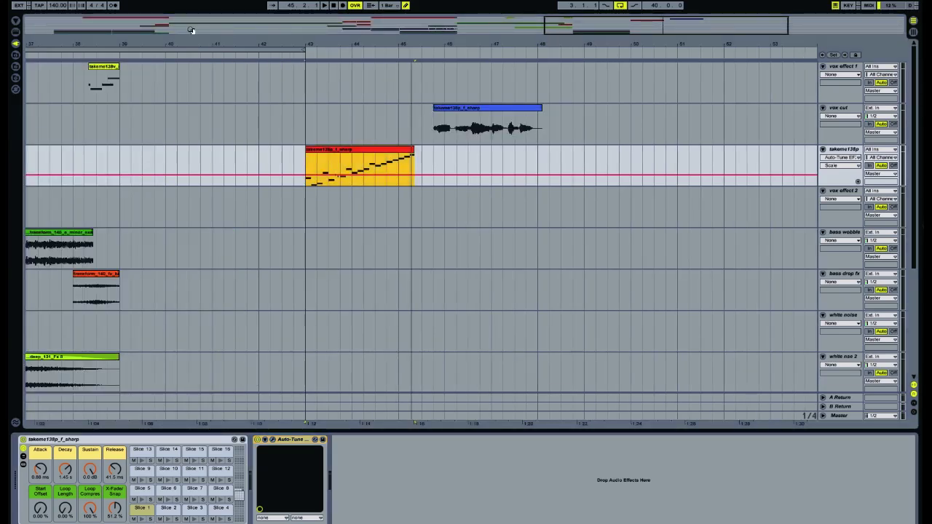
left_click_drag(625, 30, 625, 10)
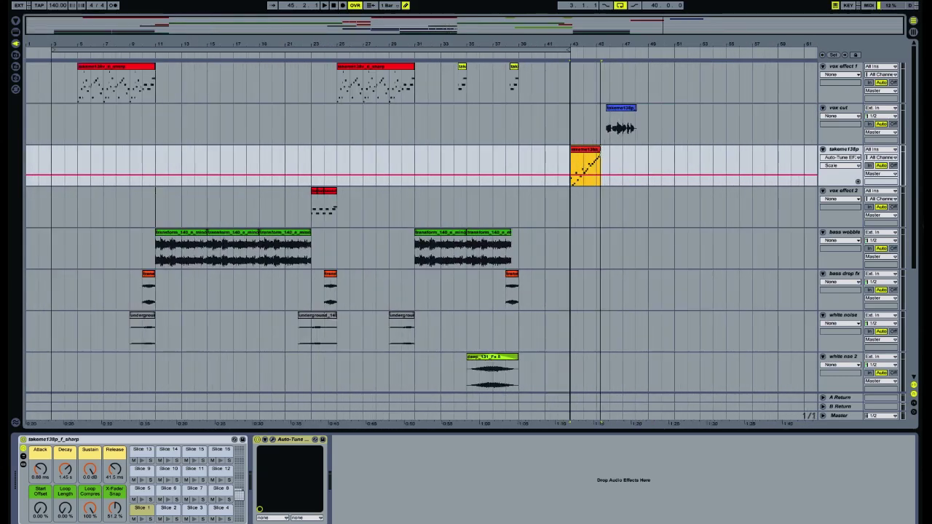
left_click(130, 68)
left_click_drag(130, 68, 718, 75)
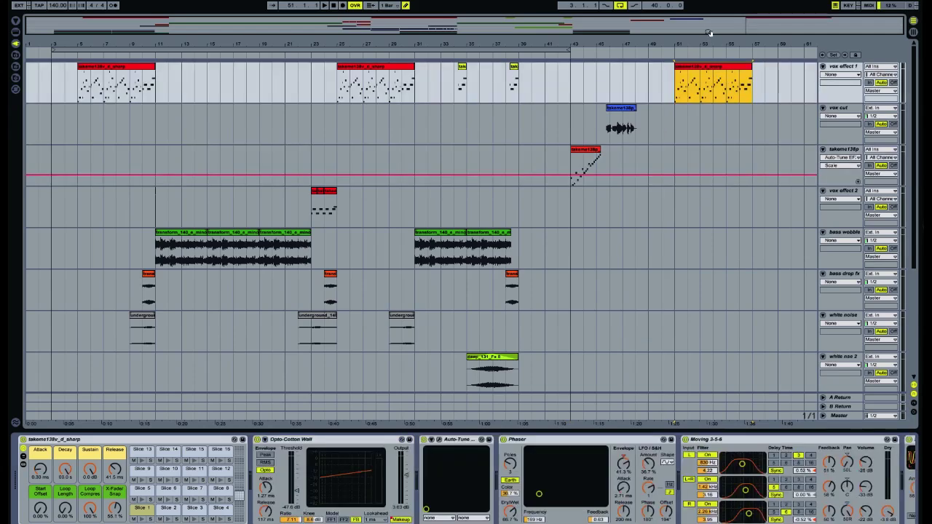
left_click_drag(710, 34, 710, 66)
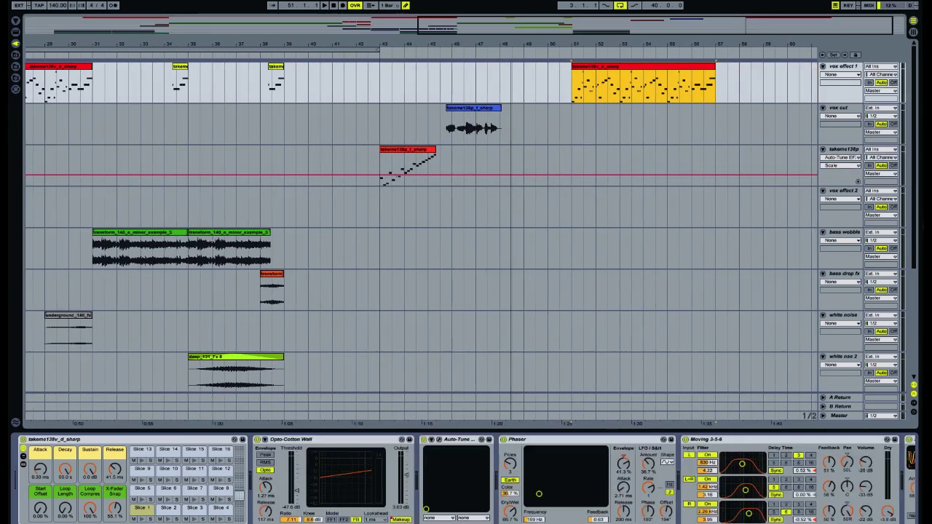
double_click(641, 67)
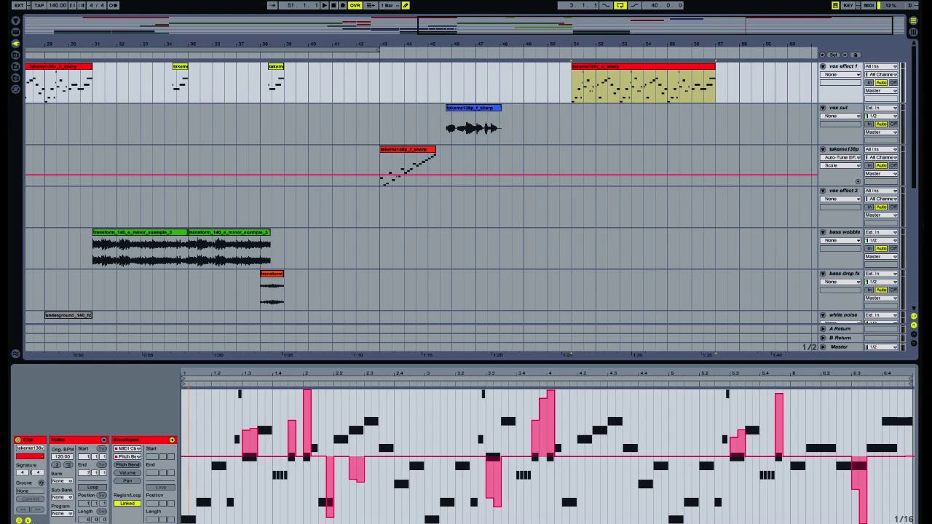
Show the bar-51 vox clip's slice notes and play the copied clip back
left_click(29, 521)
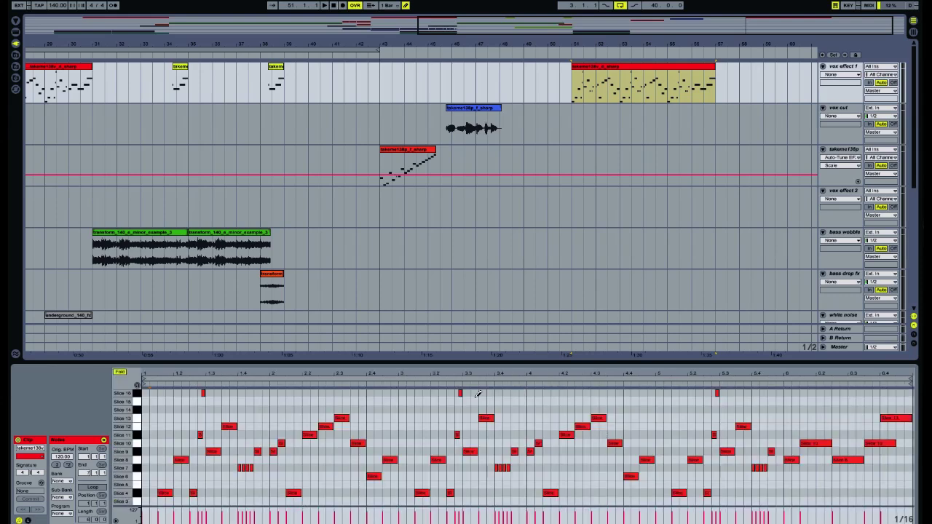
left_click(605, 67)
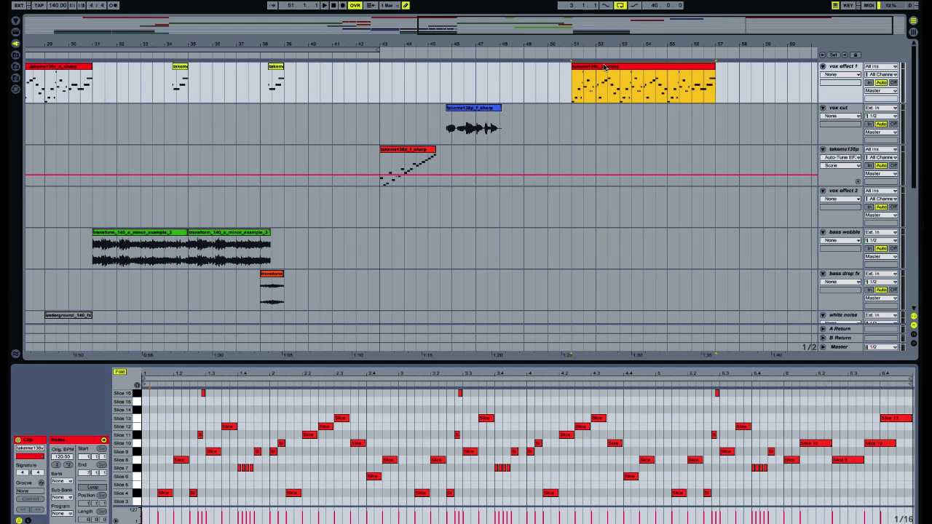
key("space")
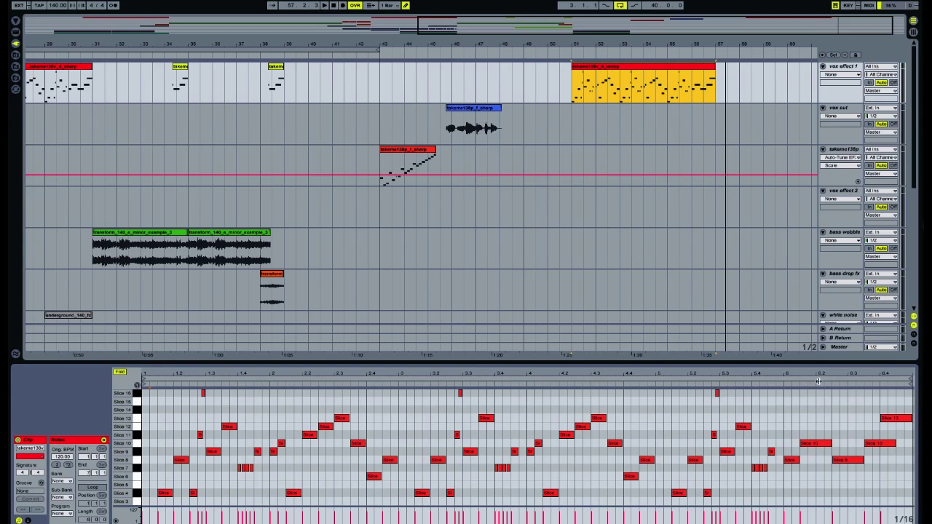
Browse the vox effect 1 chain, Opto-Cotton Wall through Stadium, while replaying the bar-51 copy
key("shift+Tab")
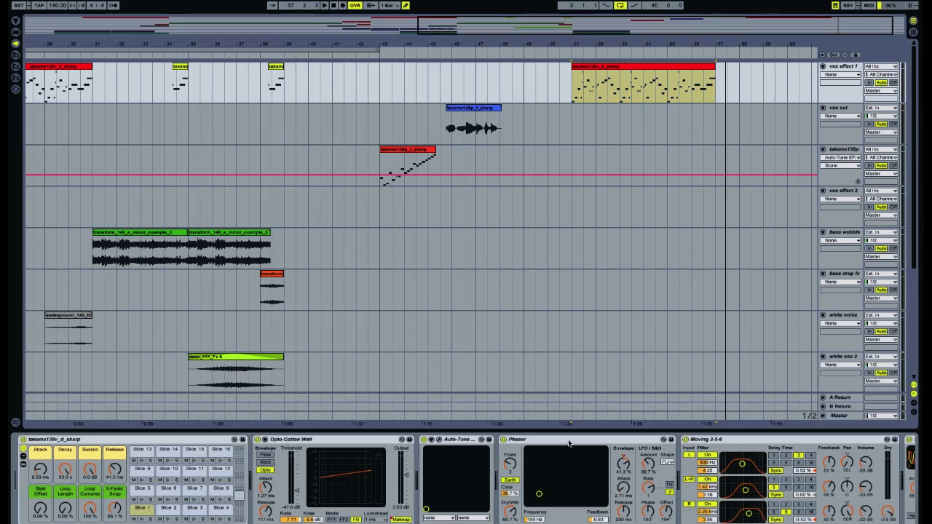
scroll(464, 480, "right", 10)
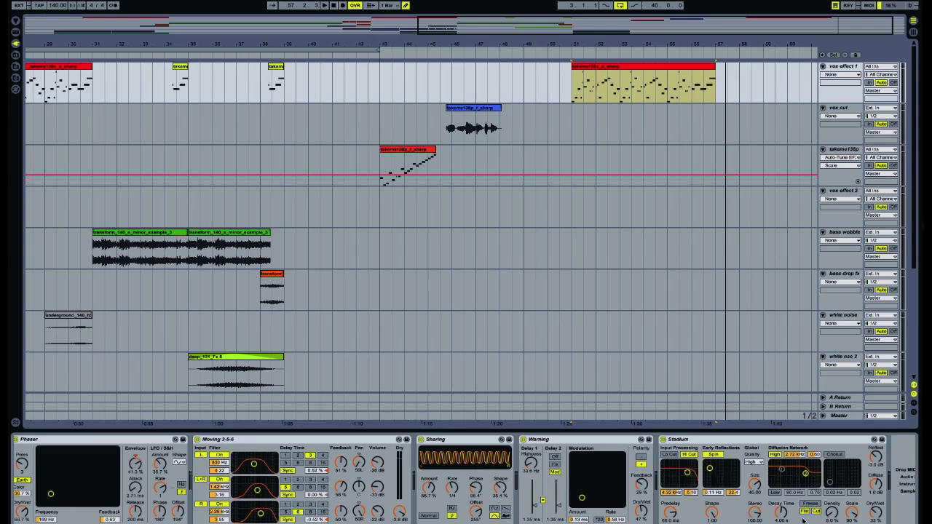
scroll(834, 514, "left", 10)
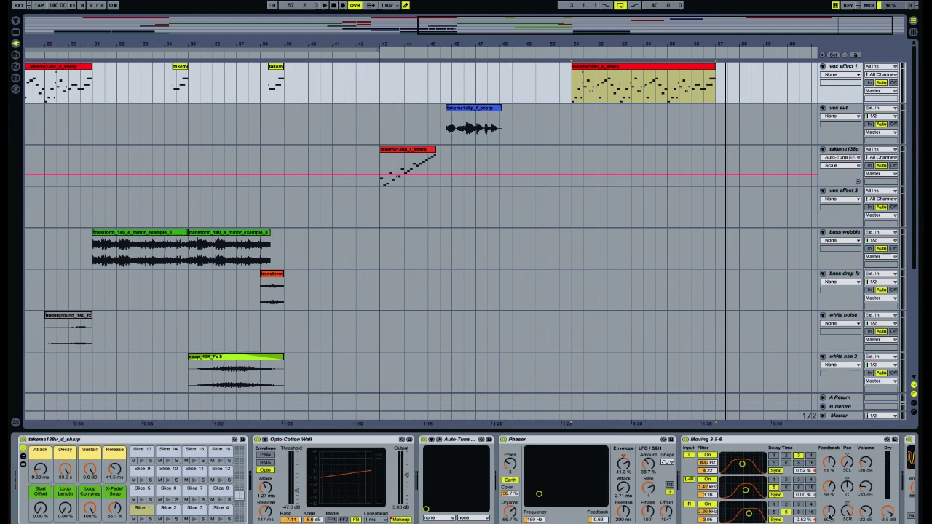
scroll(834, 513, "right", 2)
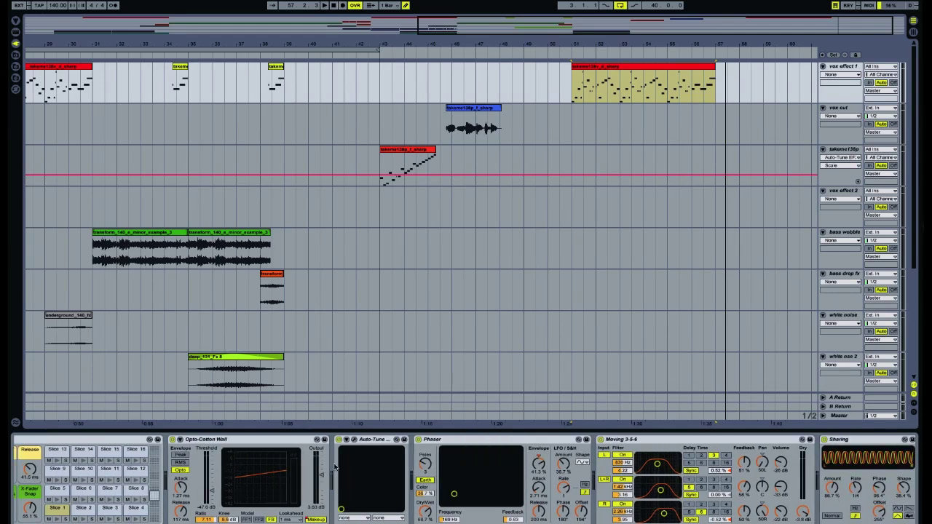
scroll(834, 514, "right", 6)
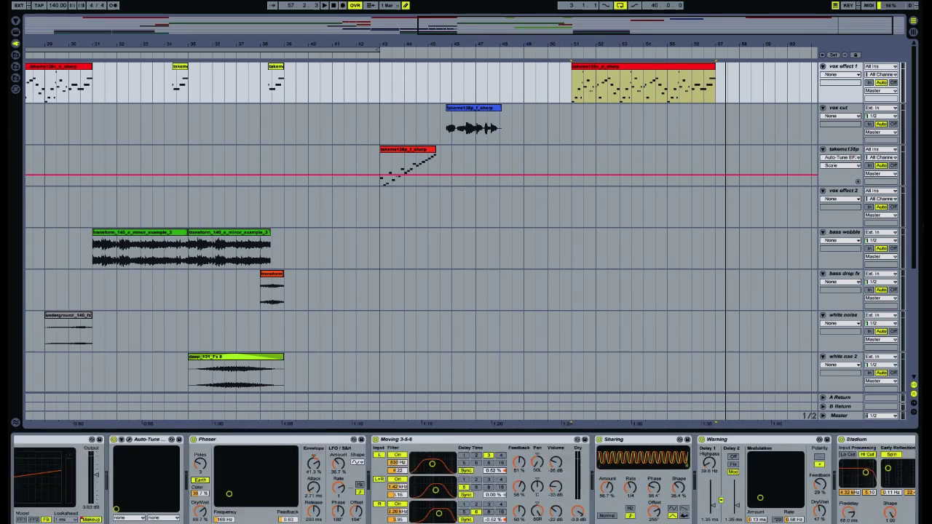
scroll(466, 481, "left", 6)
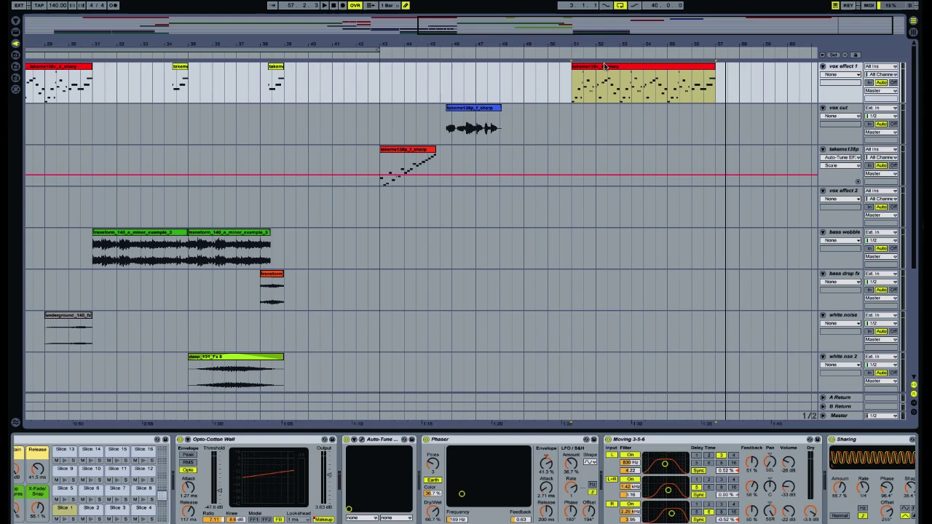
left_click(605, 66)
key("space")
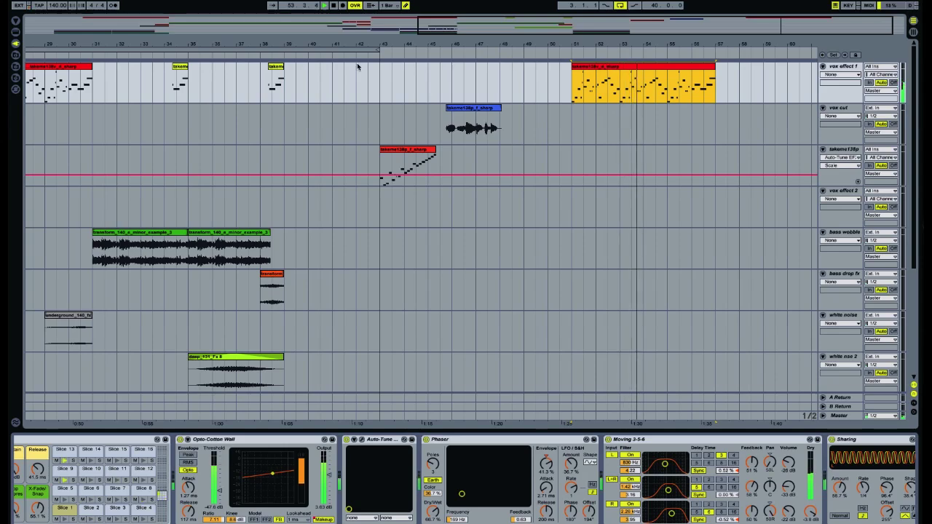
scroll(436, 191, "left", 10)
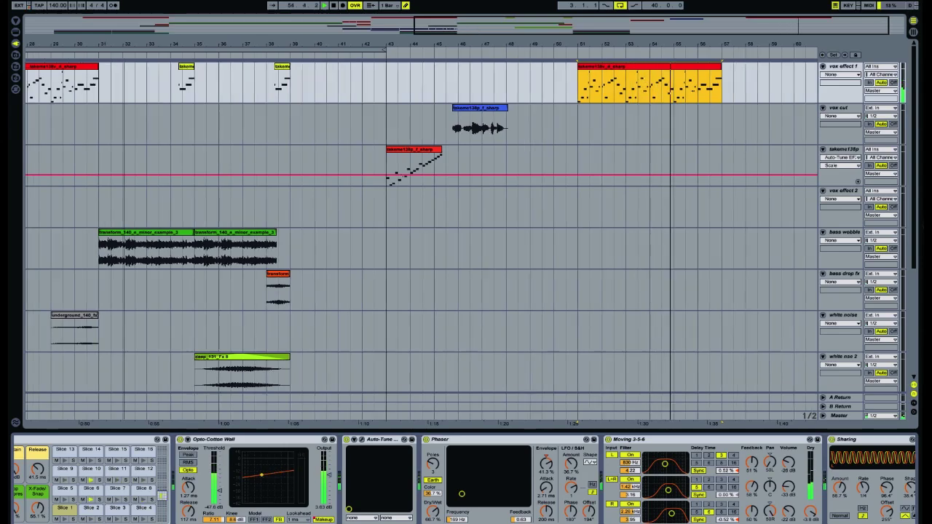
scroll(128, 56, "left", 10)
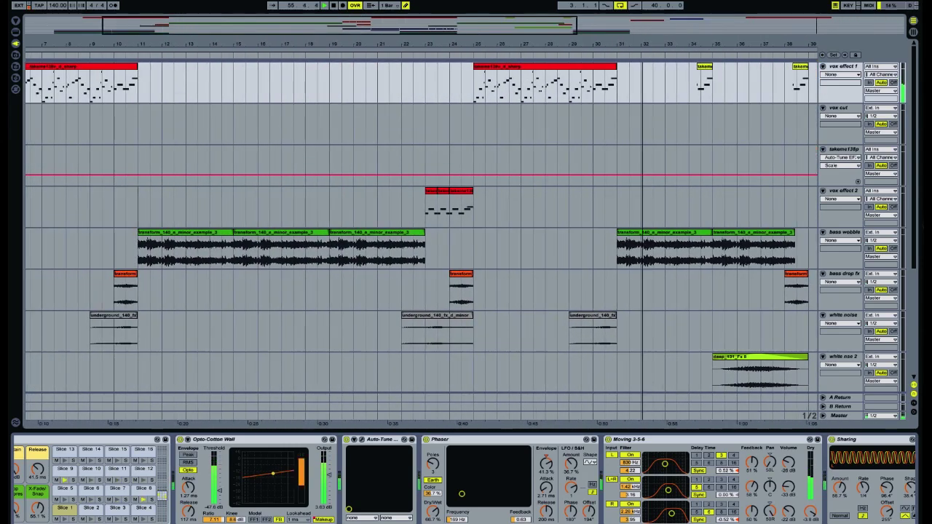
left_click(134, 67)
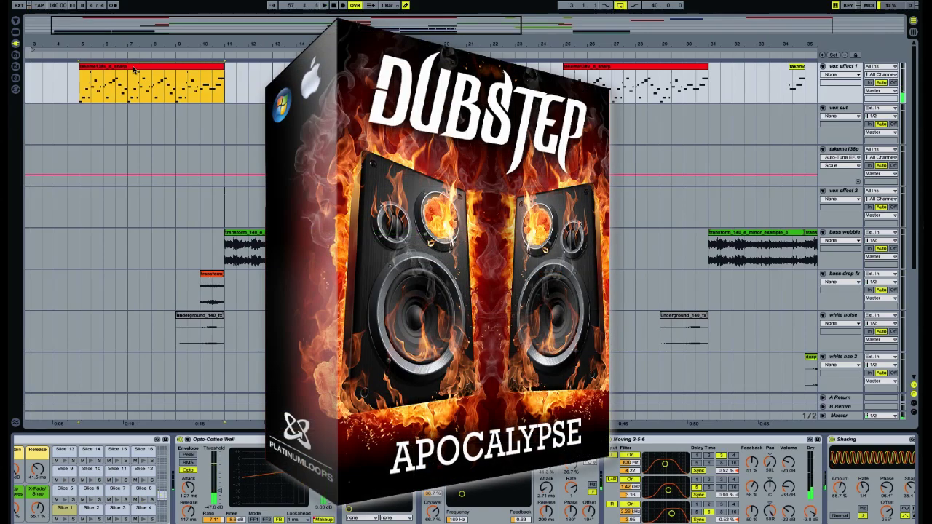